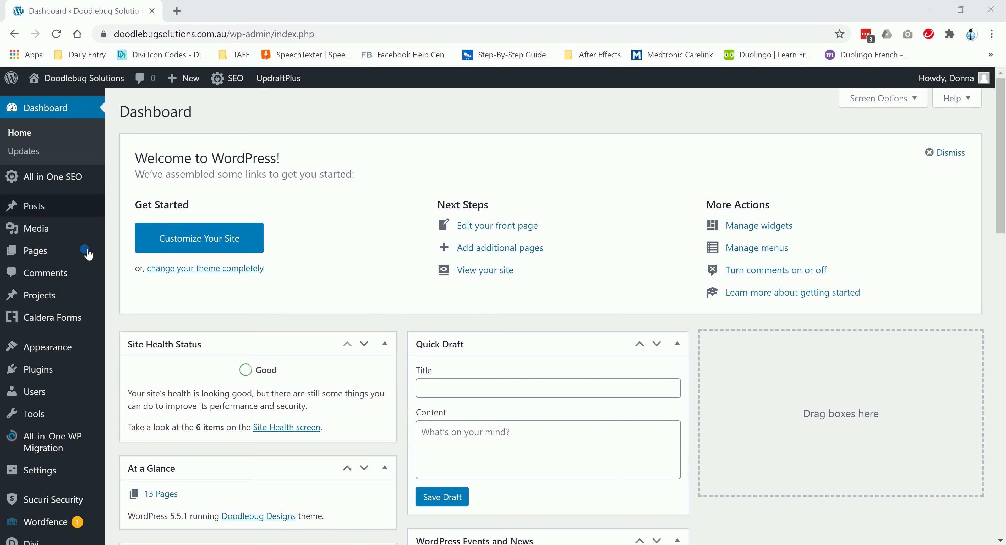
- Open Wordfence's Login Security page from the WordPress admin sidebar
{"action": "scroll", "coordinate": [88, 253], "scroll_direction": "down", "scroll_amount": 10}
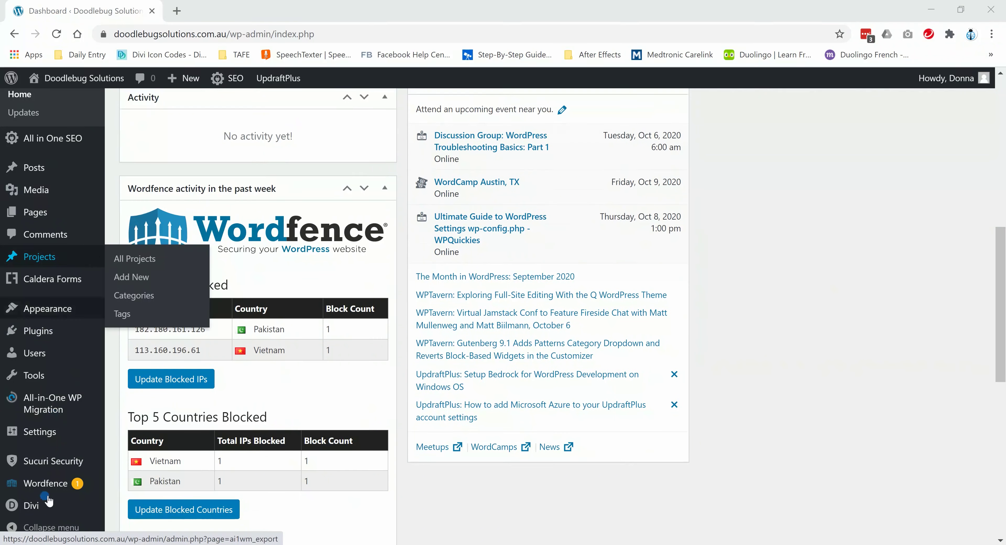
{"action": "mouse_move", "coordinate": [48, 488]}
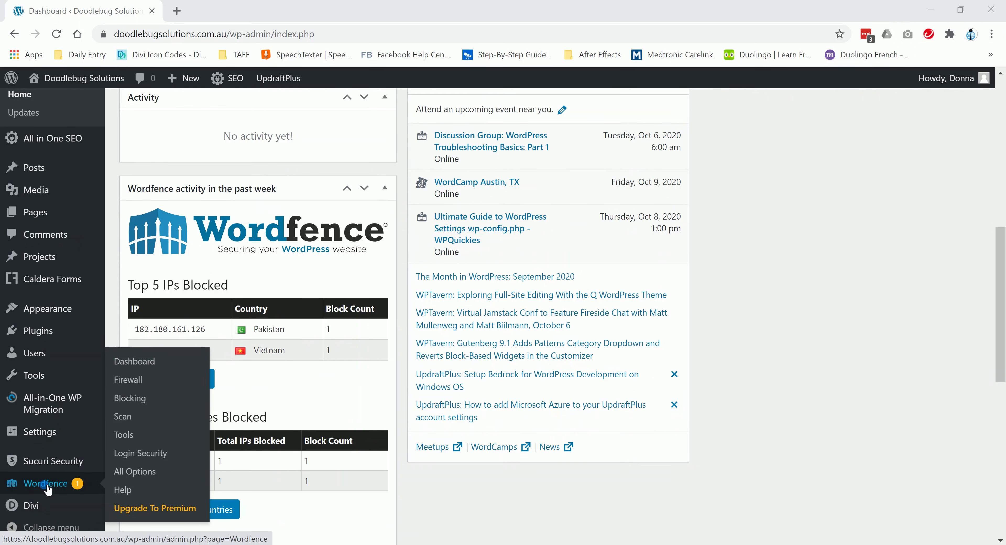
{"action": "left_click", "coordinate": [142, 454]}
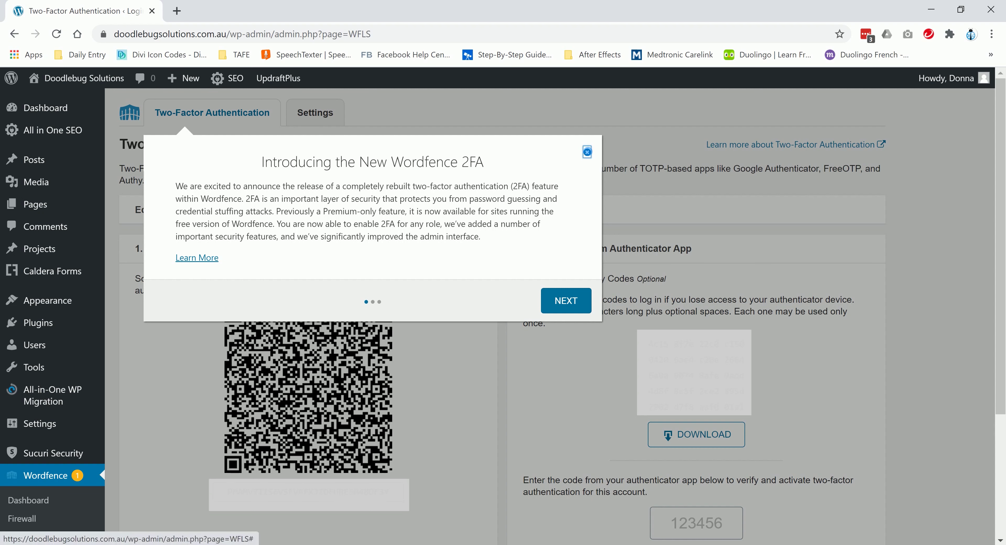
- Close the 'Introducing the New Wordfence 2FA' popup and scroll down to the Enter Code section
{"action": "left_click", "coordinate": [587, 153]}
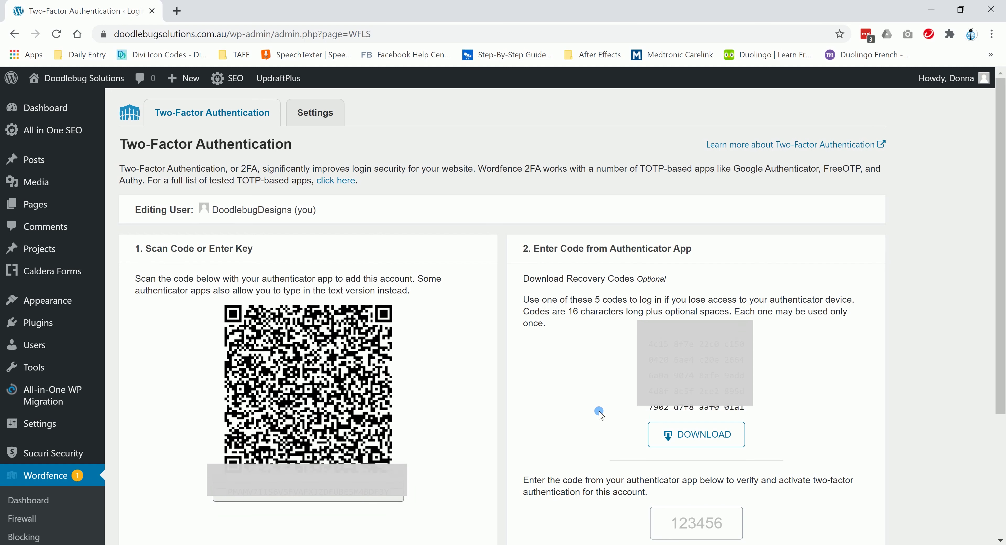
{"action": "scroll", "coordinate": [600, 413], "scroll_direction": "down", "scroll_amount": 3}
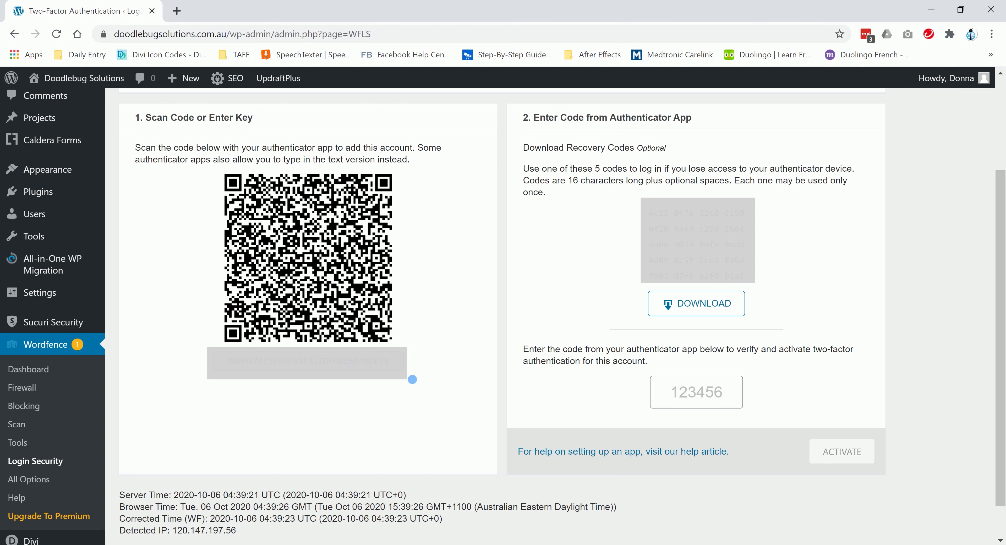
- Enter the 6-digit code from the authenticator app and activate two-factor authentication
{"action": "left_click", "coordinate": [692, 395]}
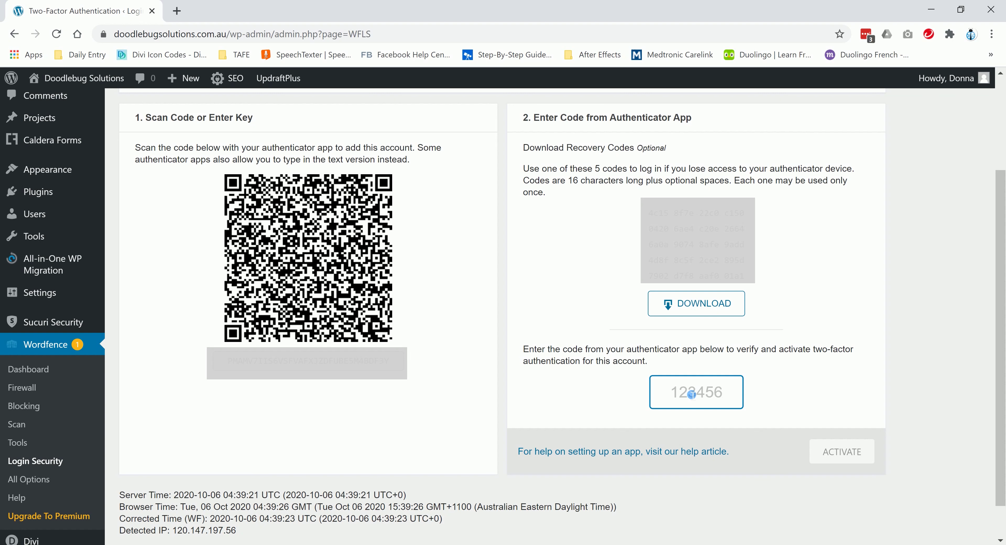
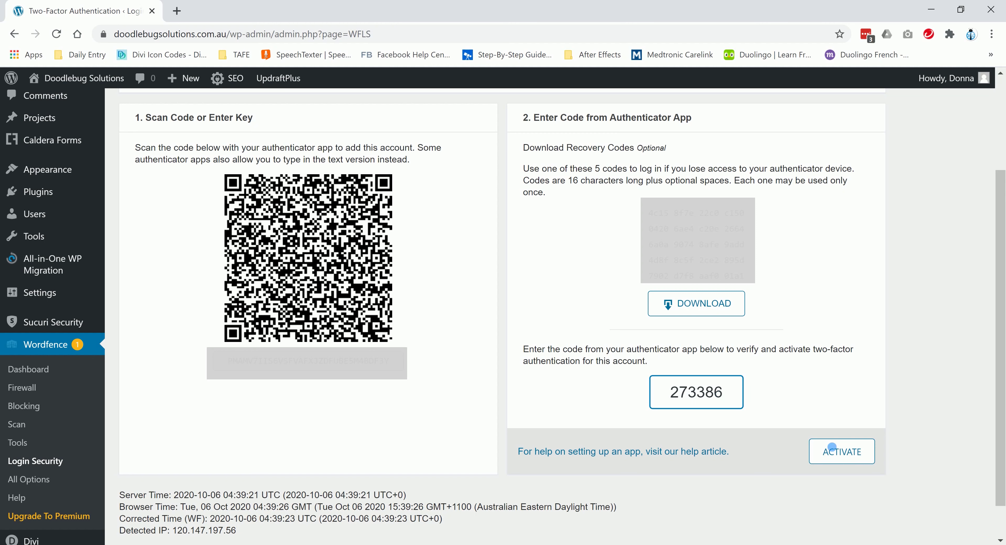
{"action": "left_click", "coordinate": [846, 455]}
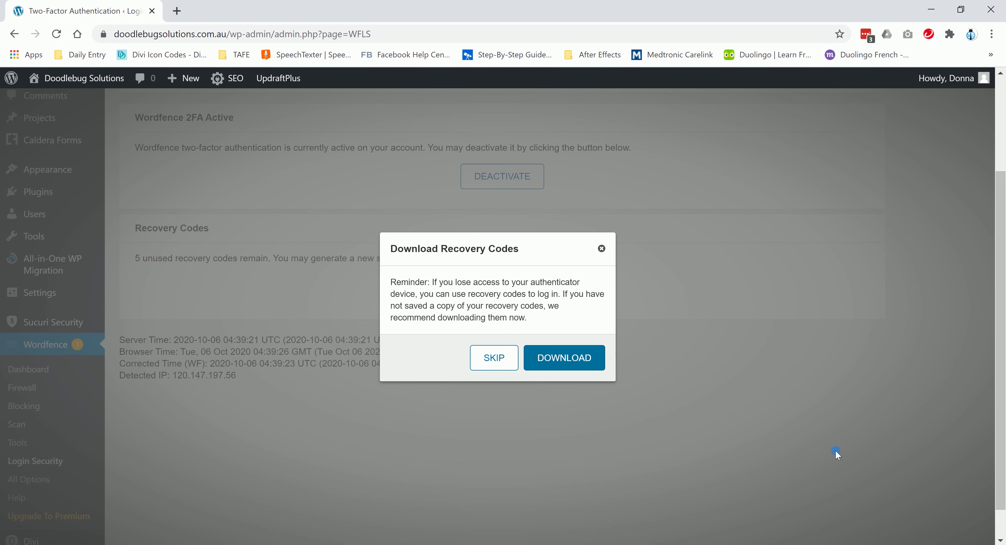
- Download the recovery codes as a .txt file and return to the top of the 2FA page
{"action": "left_click", "coordinate": [575, 358]}
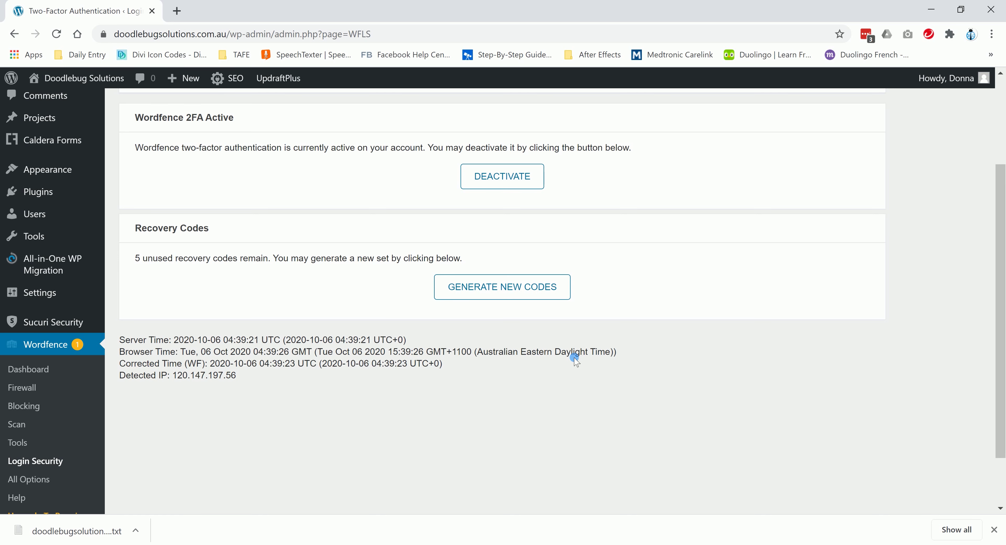
{"action": "scroll", "coordinate": [574, 358], "scroll_direction": "up", "scroll_amount": 1}
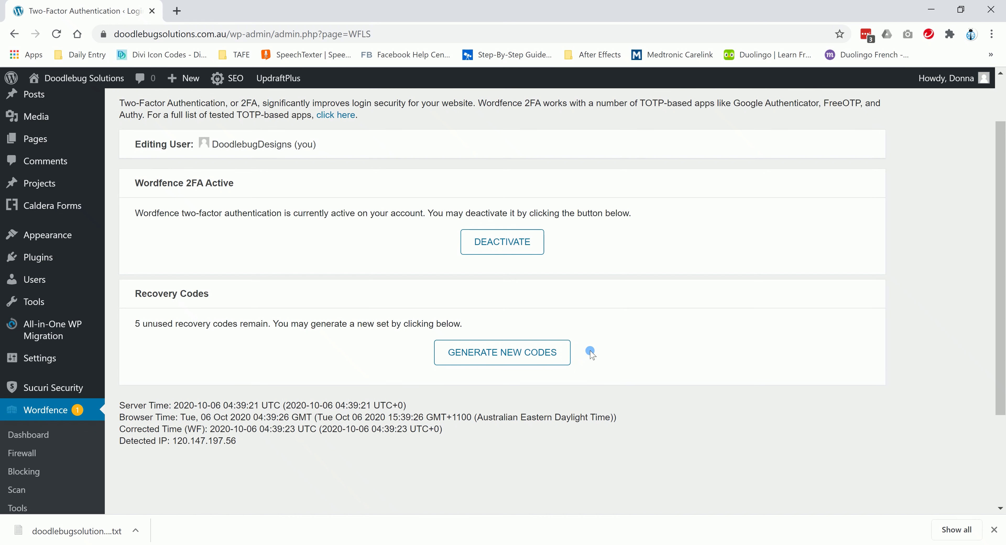
- Log out, log back in with the saved credentials, and pass the 2FA code check
{"action": "mouse_move", "coordinate": [945, 83]}
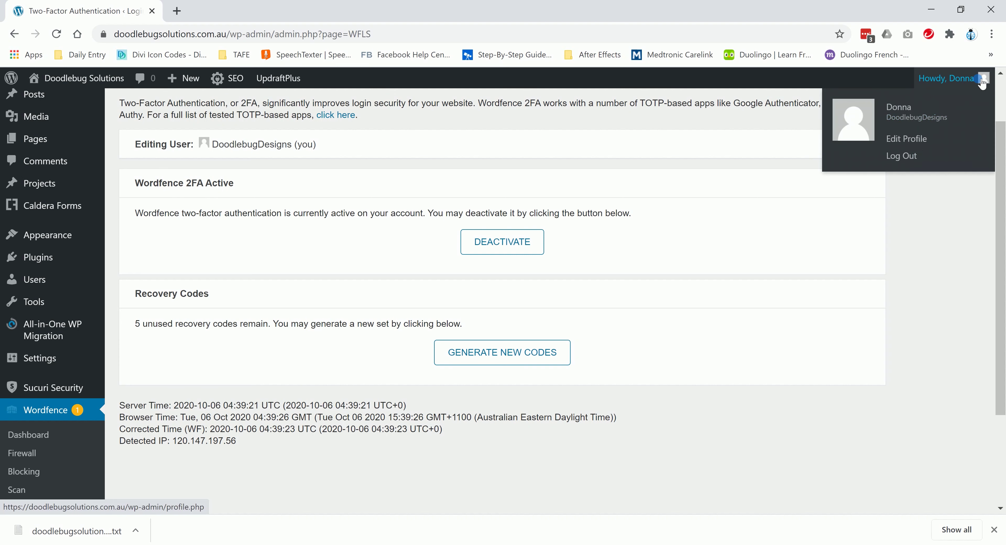
{"action": "left_click", "coordinate": [919, 156]}
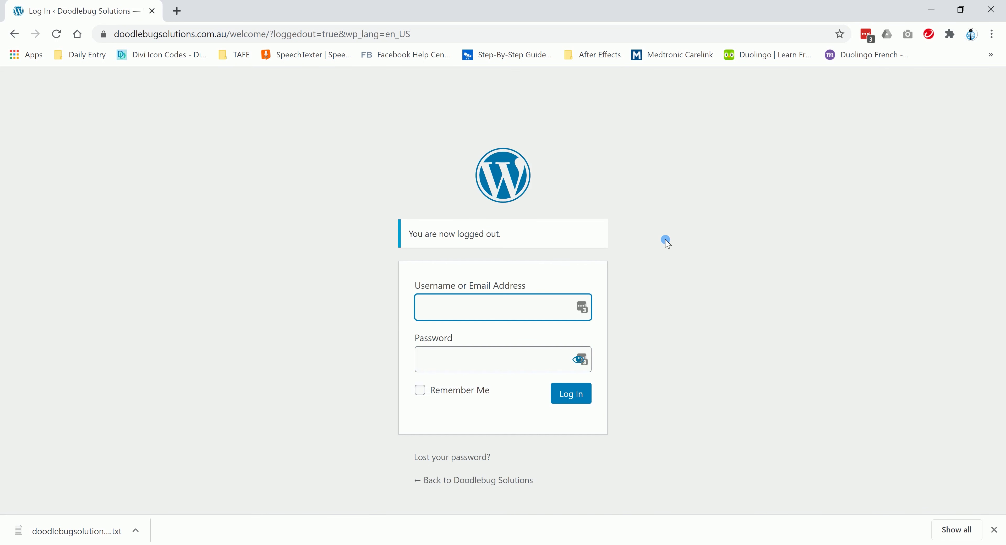
{"action": "left_click", "coordinate": [581, 308]}
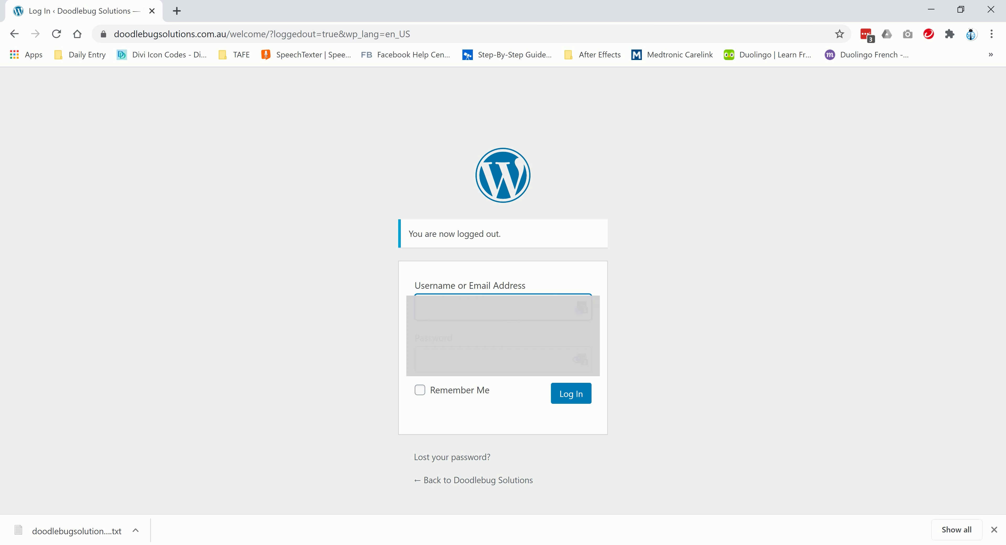
{"action": "left_click", "coordinate": [555, 316]}
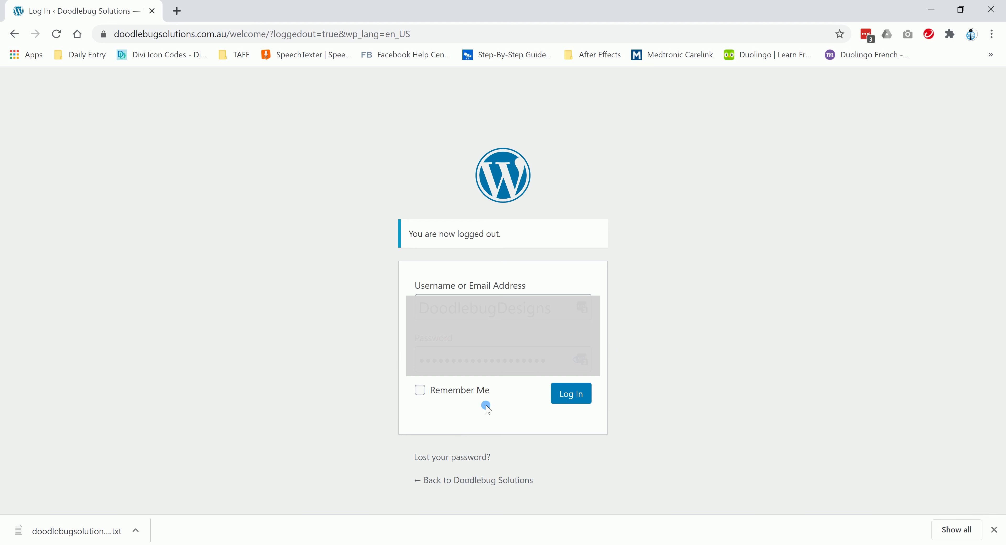
{"action": "left_click", "coordinate": [577, 395]}
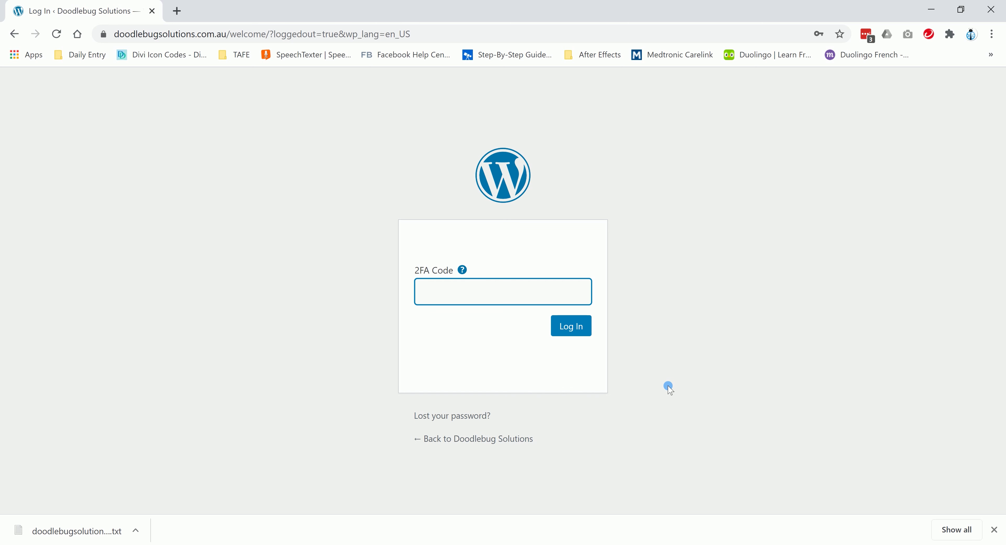
{"action": "left_click", "coordinate": [575, 331]}
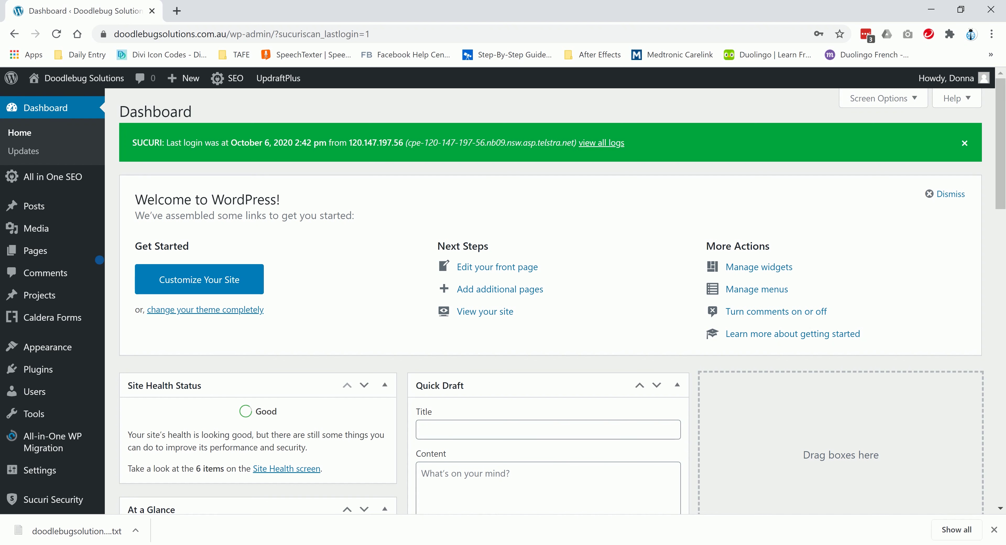
- Open Wordfence > Login Security and switch to its Settings tab with the 2FA role options
{"action": "scroll", "coordinate": [99, 259], "scroll_direction": "down", "scroll_amount": 7}
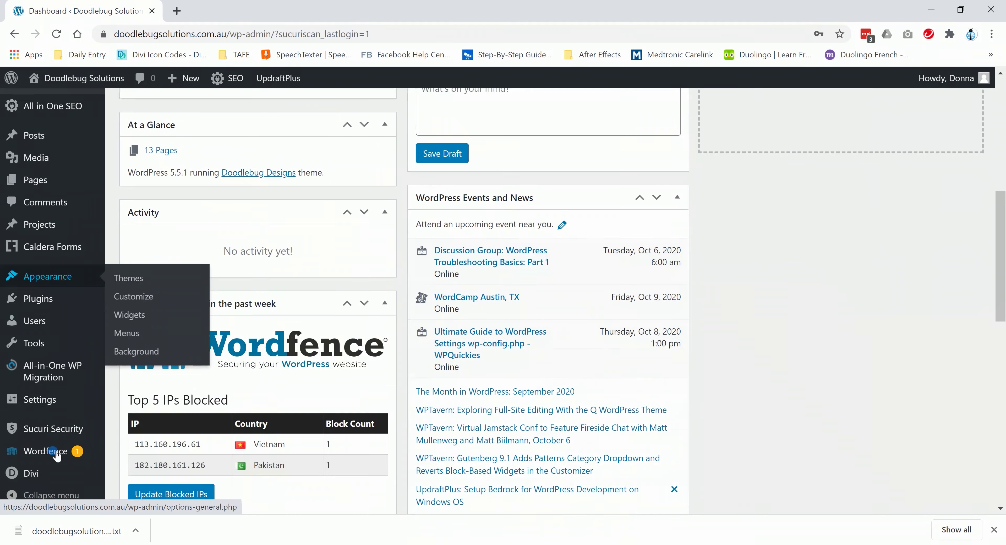
{"action": "mouse_move", "coordinate": [51, 452]}
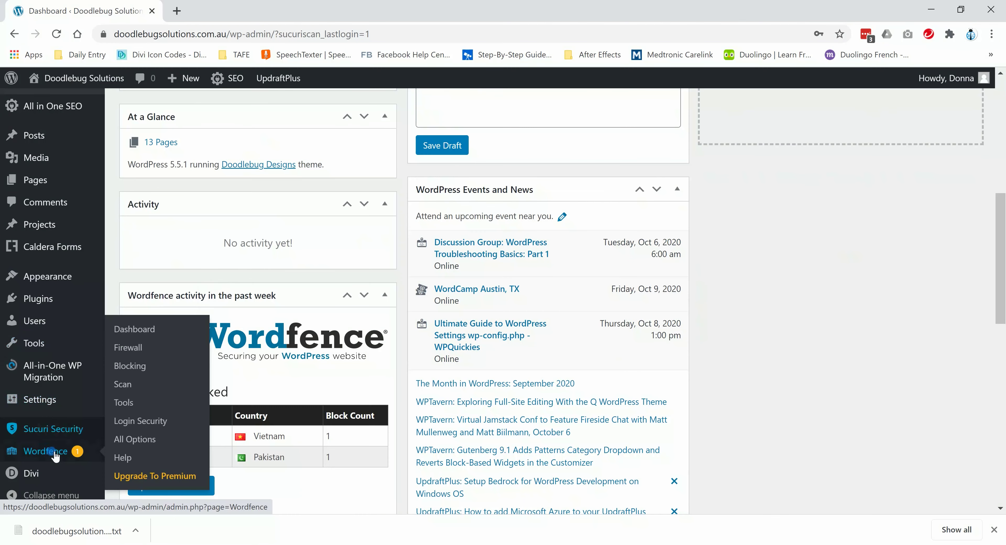
{"action": "left_click", "coordinate": [151, 427]}
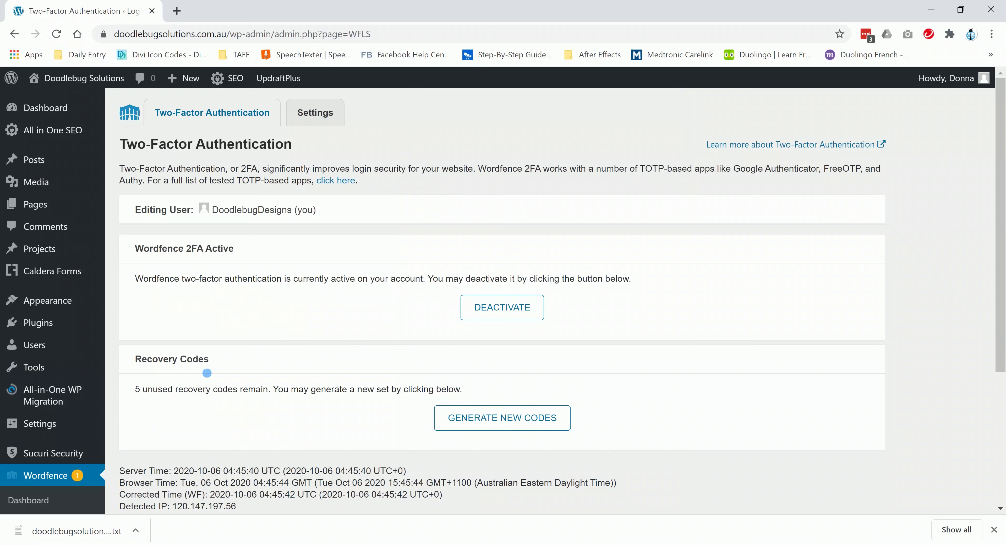
{"action": "left_click", "coordinate": [318, 114]}
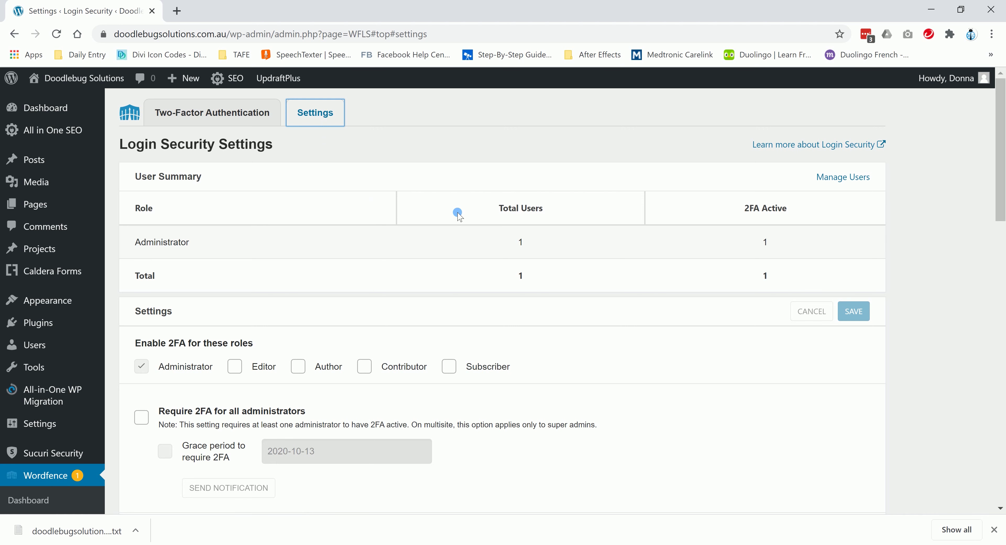
{"action": "scroll", "coordinate": [457, 214], "scroll_direction": "down", "scroll_amount": 3}
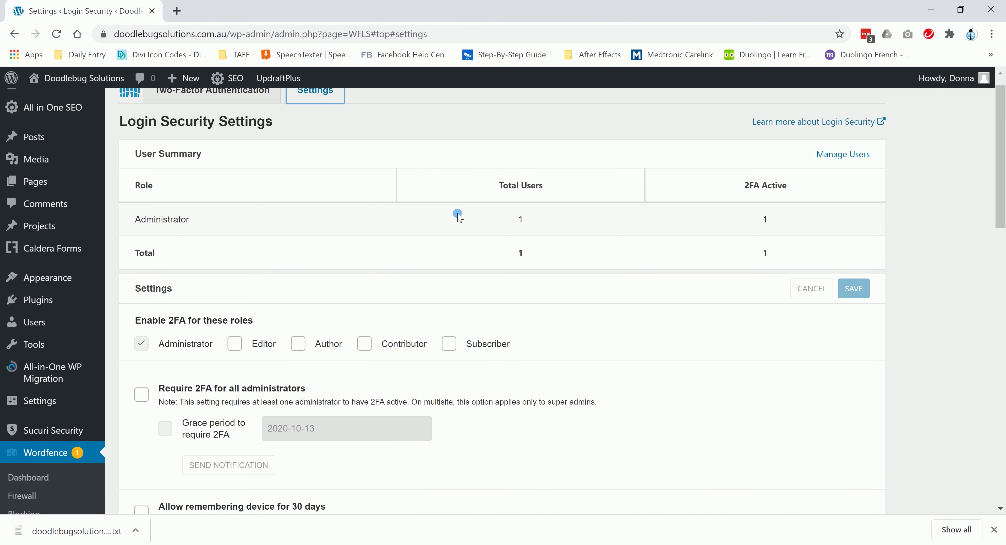
{"action": "scroll", "coordinate": [458, 214], "scroll_direction": "down", "scroll_amount": 1}
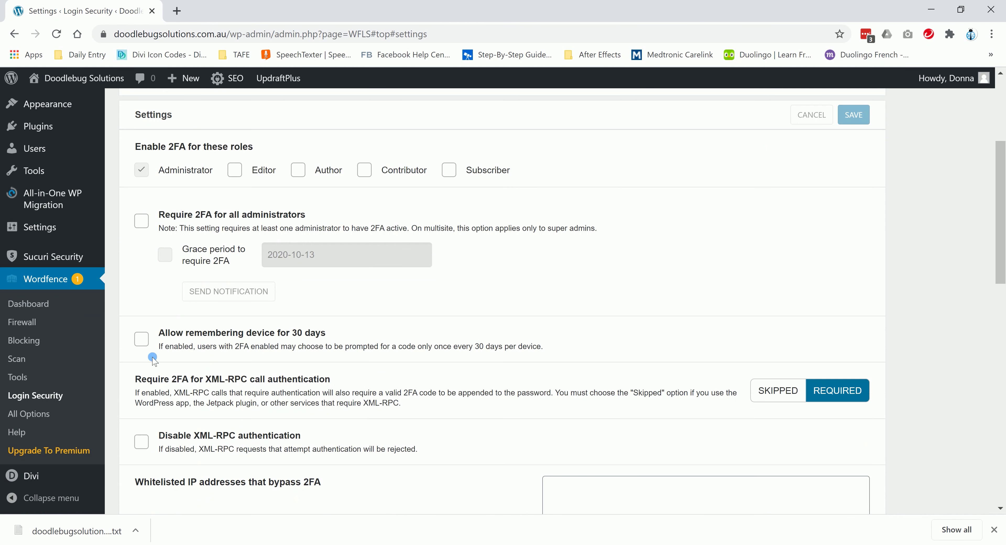
- Enable 'Allow remembering device for 30 days' and focus the Whitelisted IP addresses box
{"action": "left_click", "coordinate": [141, 339]}
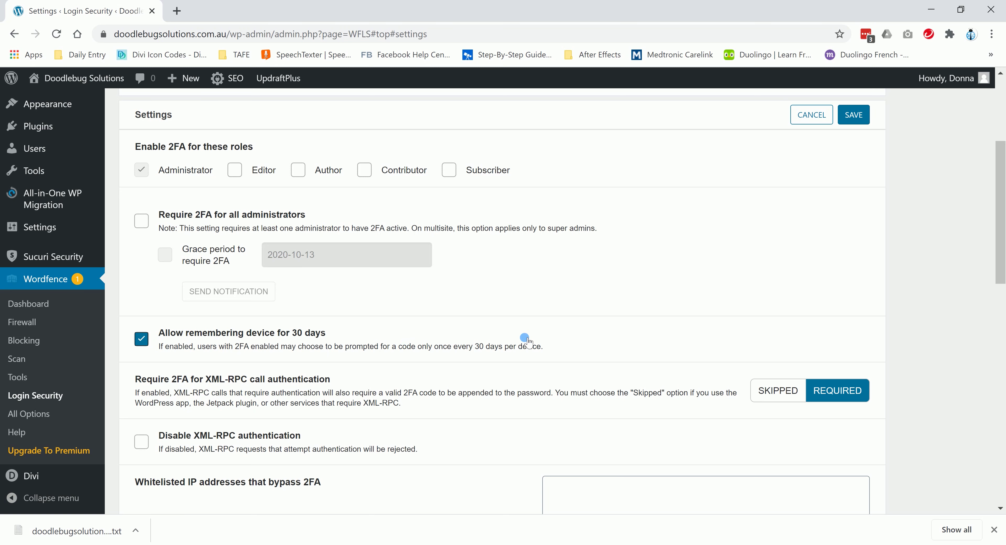
{"action": "scroll", "coordinate": [524, 338], "scroll_direction": "down", "scroll_amount": 3}
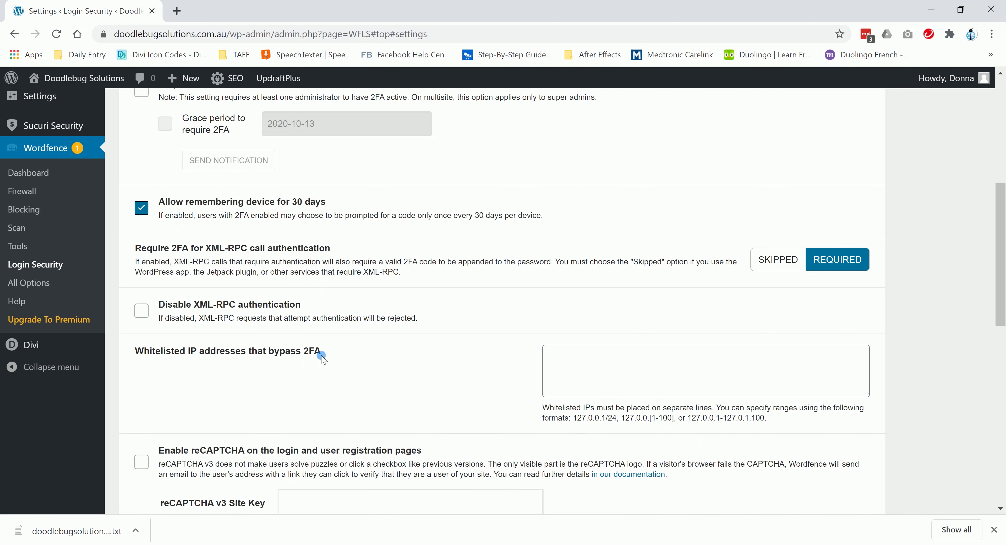
{"action": "left_click", "coordinate": [580, 362]}
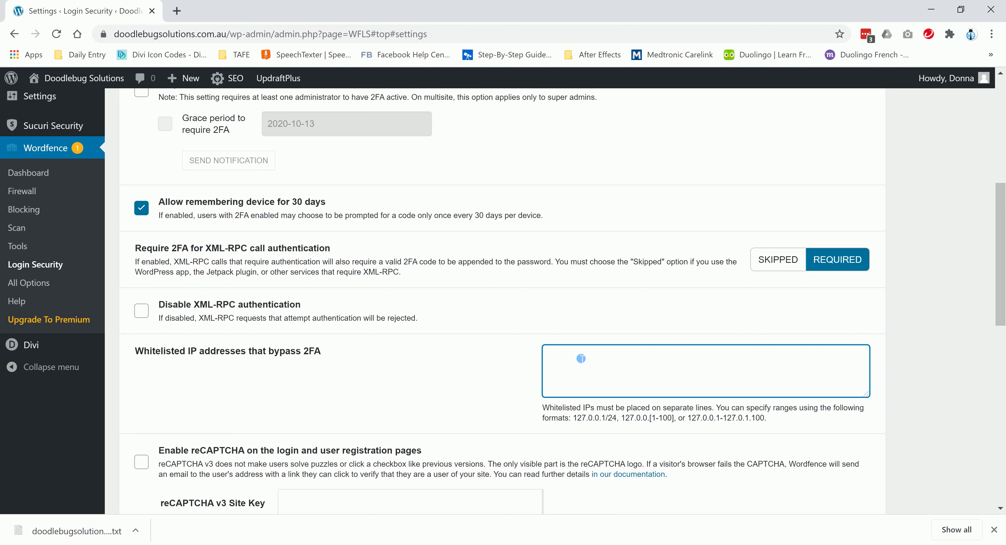
- Search 'what is my ip' in a new tab and open the whatismyipaddress.com result
{"action": "left_click", "coordinate": [177, 13]}
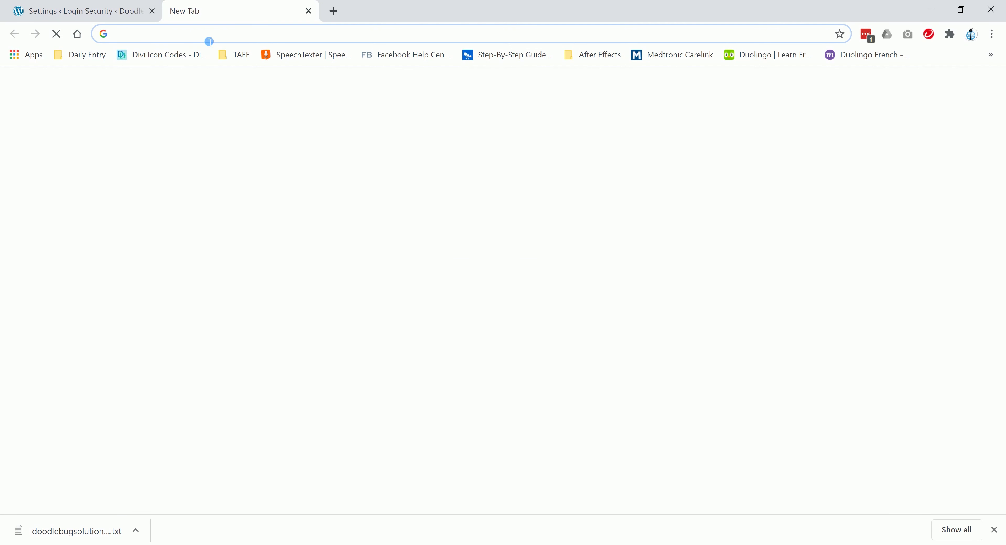
{"action": "left_click", "coordinate": [211, 38]}
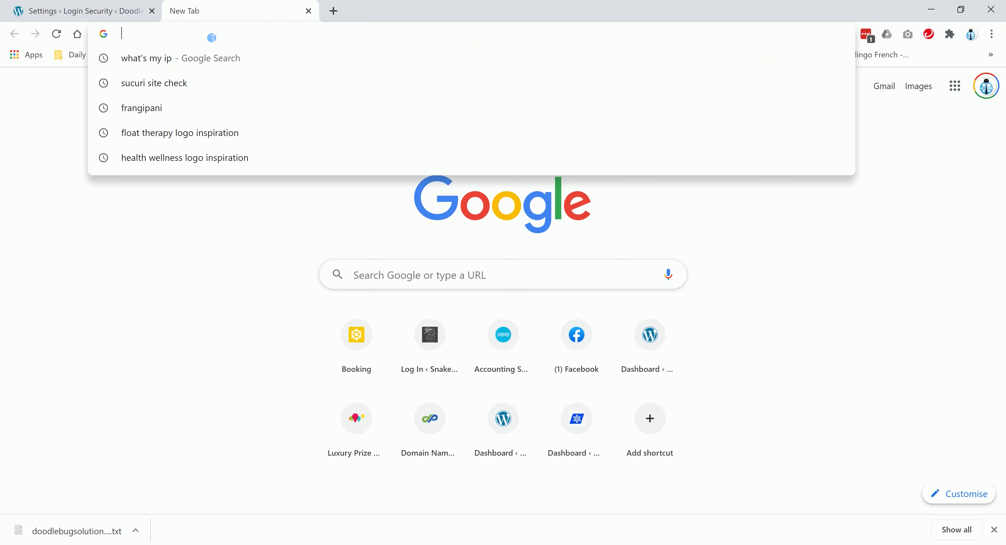
{"action": "type", "text": "what is m"}
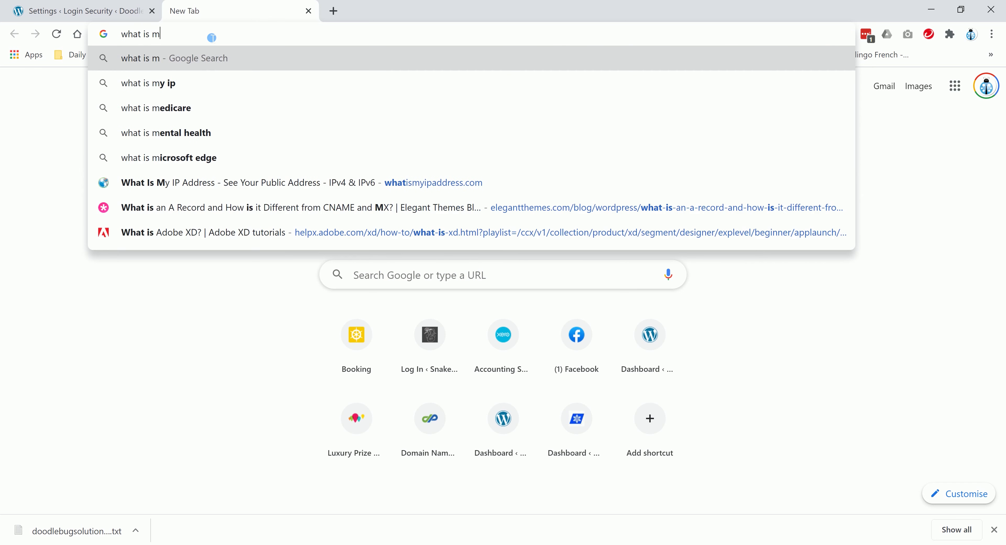
{"action": "type", "text": "y ip"}
{"action": "key", "text": "Return"}
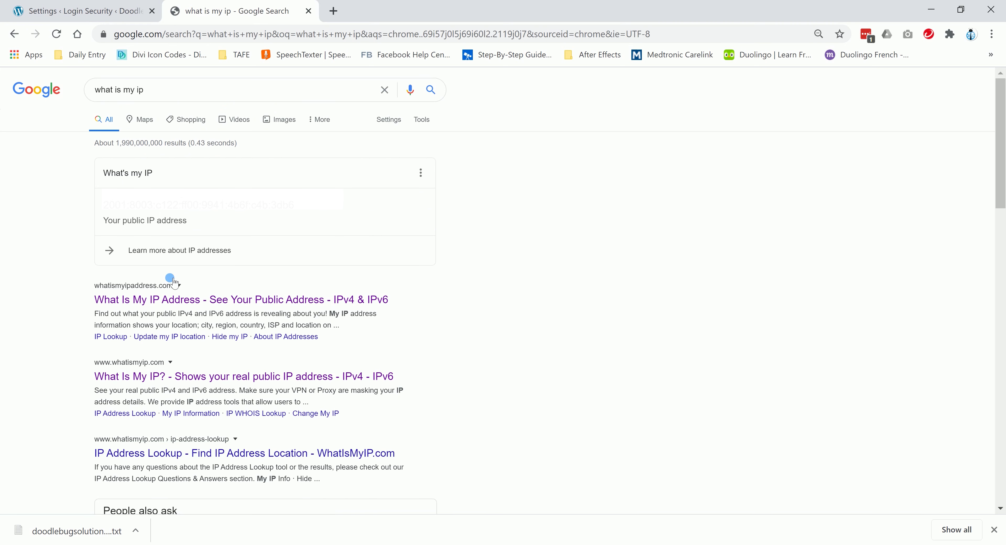
{"action": "left_click", "coordinate": [158, 299]}
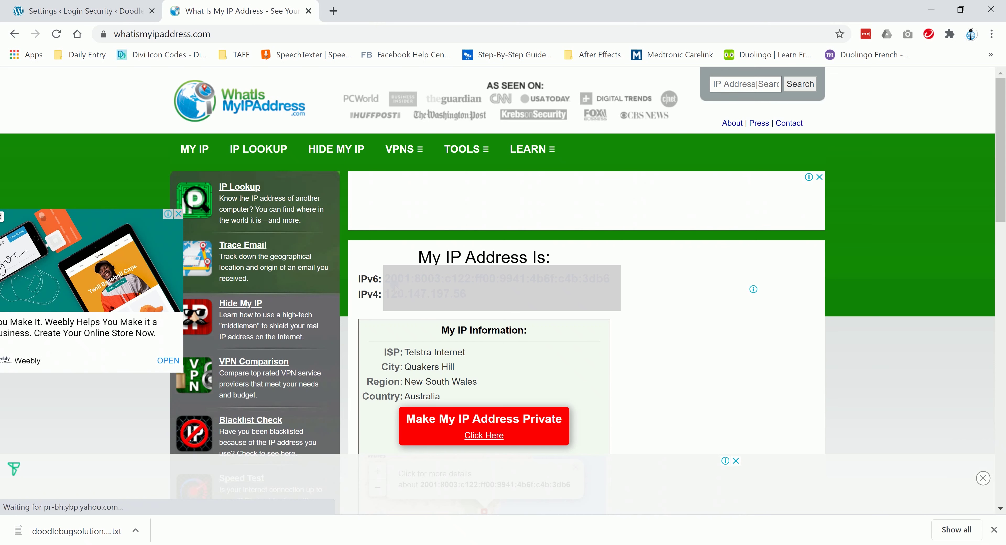
- Copy the IPv4 address from WhatIsMyIPAddress.com and return to the WordPress settings tab
{"action": "triple_click", "coordinate": [421, 291]}
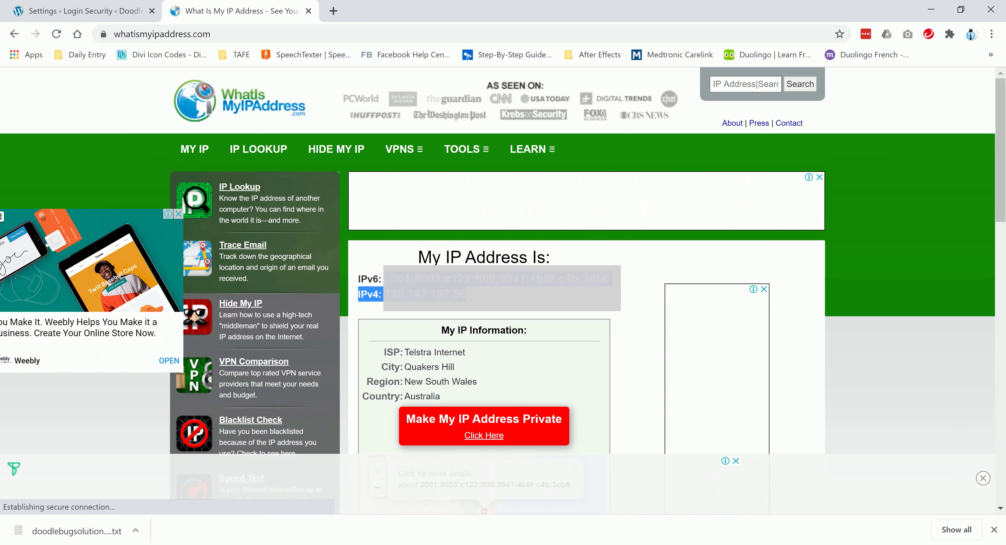
{"action": "right_click", "coordinate": [392, 279]}
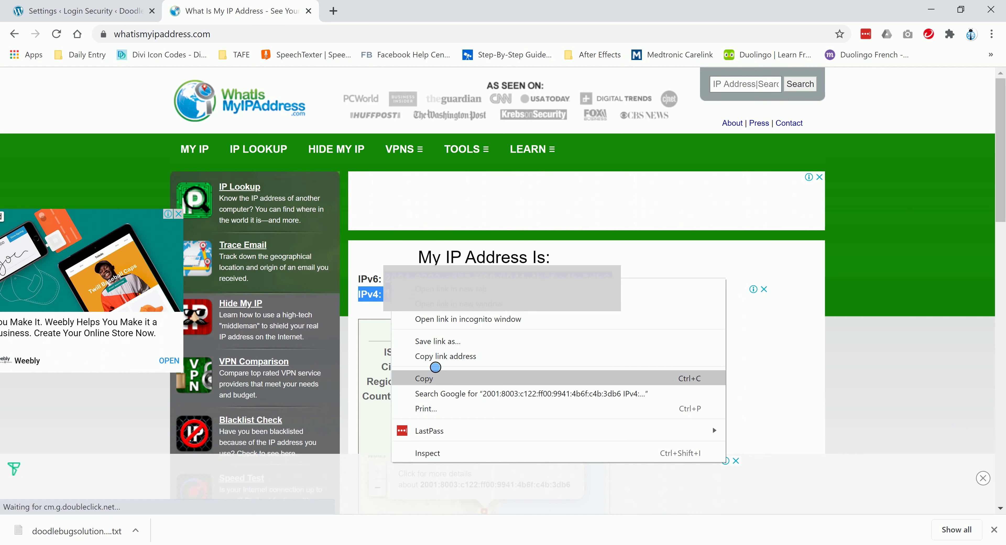
{"action": "left_click", "coordinate": [438, 378]}
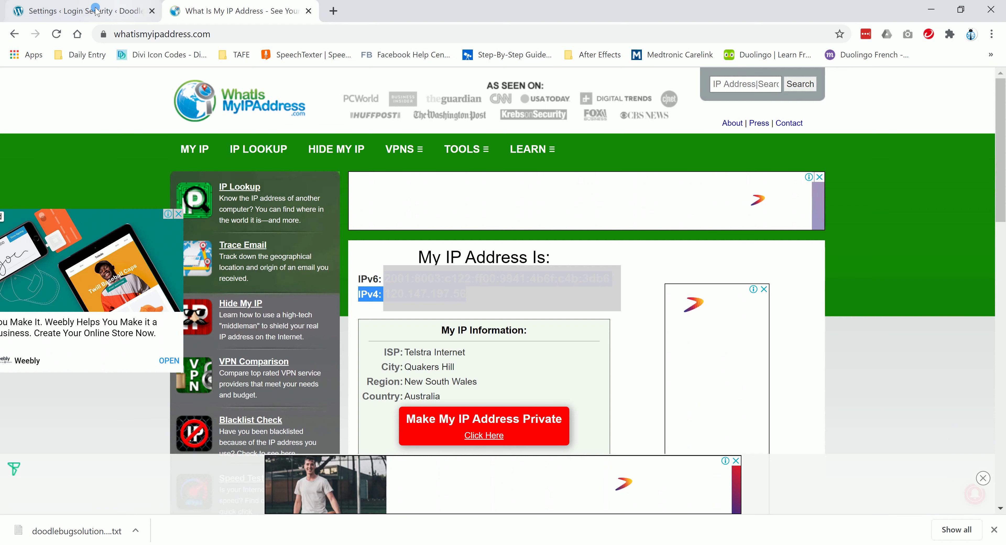
{"action": "left_click", "coordinate": [86, 10]}
- Paste the IP addresses as plain text into the whitelist, remove the 'IPv4:' label, and save
{"action": "right_click", "coordinate": [581, 356]}
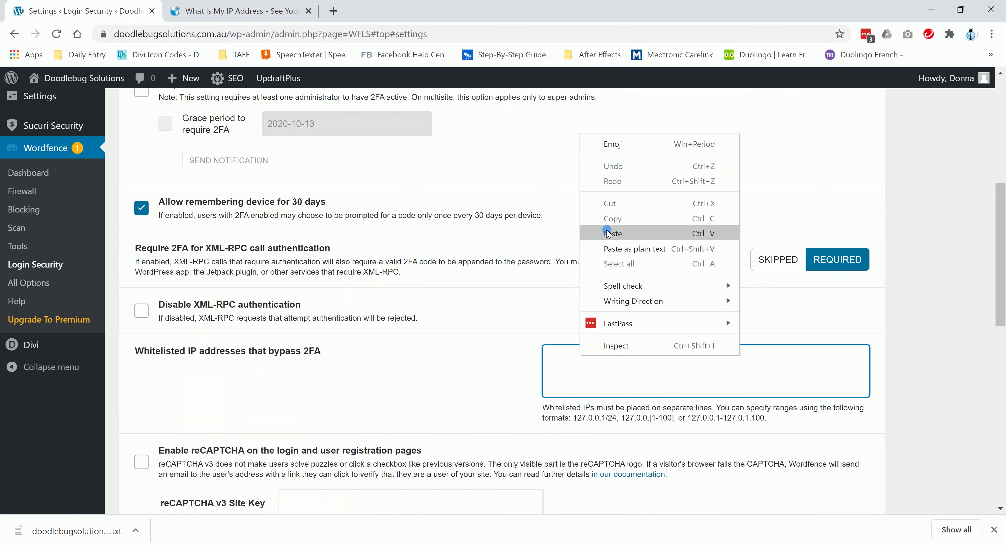
{"action": "left_click", "coordinate": [611, 249]}
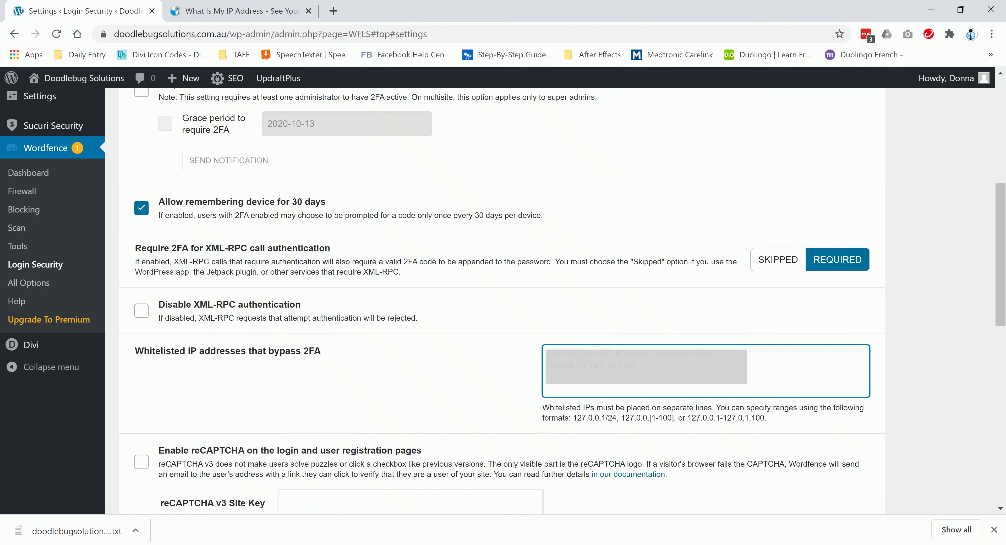
{"action": "left_click_drag", "start_coordinate": [573, 367], "coordinate": [532, 350]}
{"action": "scroll", "coordinate": [506, 317], "scroll_direction": "up", "scroll_amount": 8}
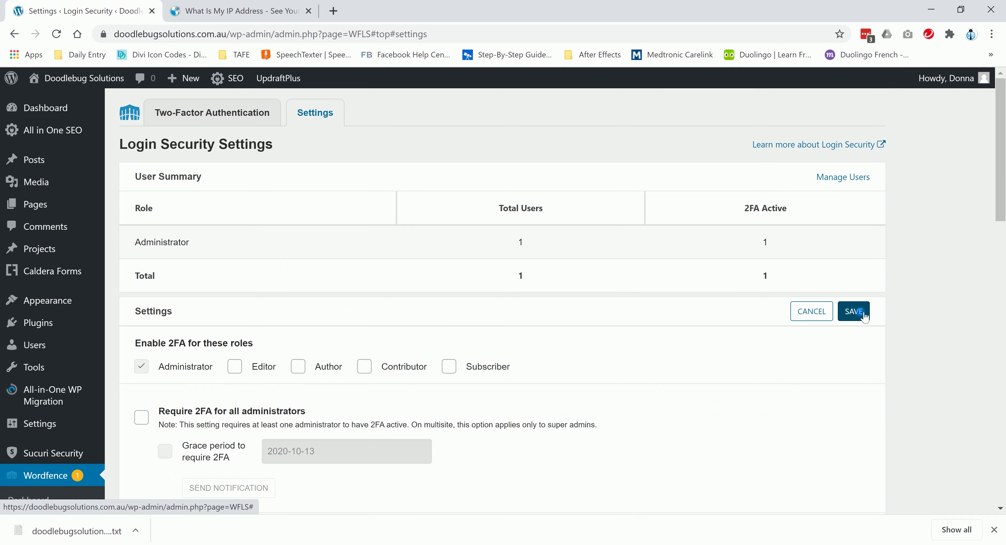
{"action": "left_click", "coordinate": [863, 312]}
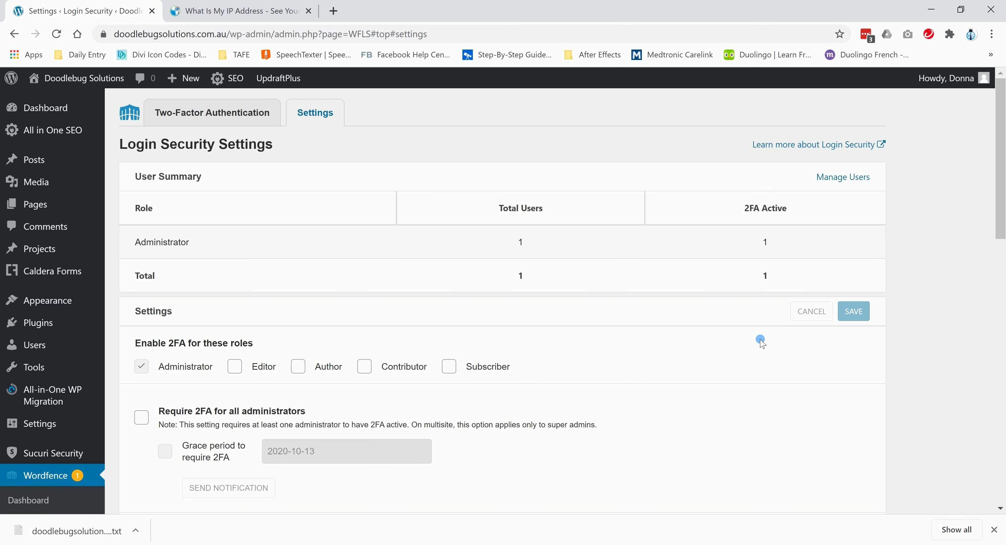
- Review the saved Login Security settings, then return to Two-Factor Authentication showing 5 unused recovery codes
{"action": "scroll", "coordinate": [606, 484], "scroll_direction": "down", "scroll_amount": 1}
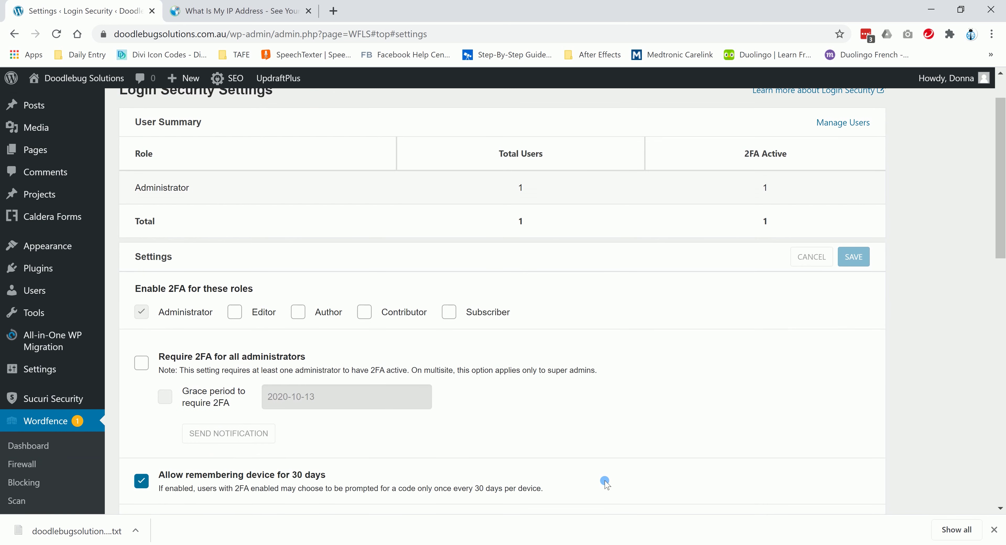
{"action": "scroll", "coordinate": [607, 483], "scroll_direction": "down", "scroll_amount": 4}
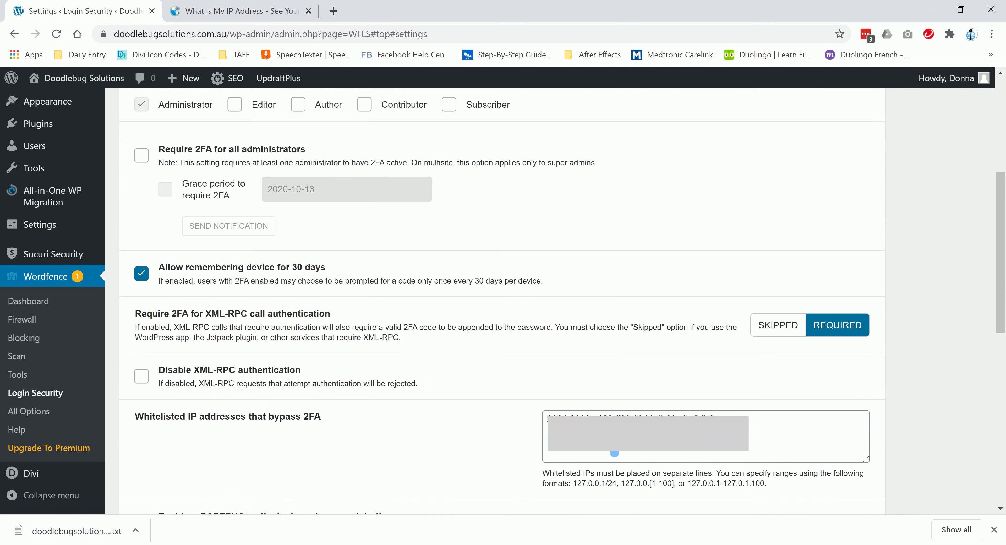
{"action": "scroll", "coordinate": [615, 453], "scroll_direction": "down", "scroll_amount": 1}
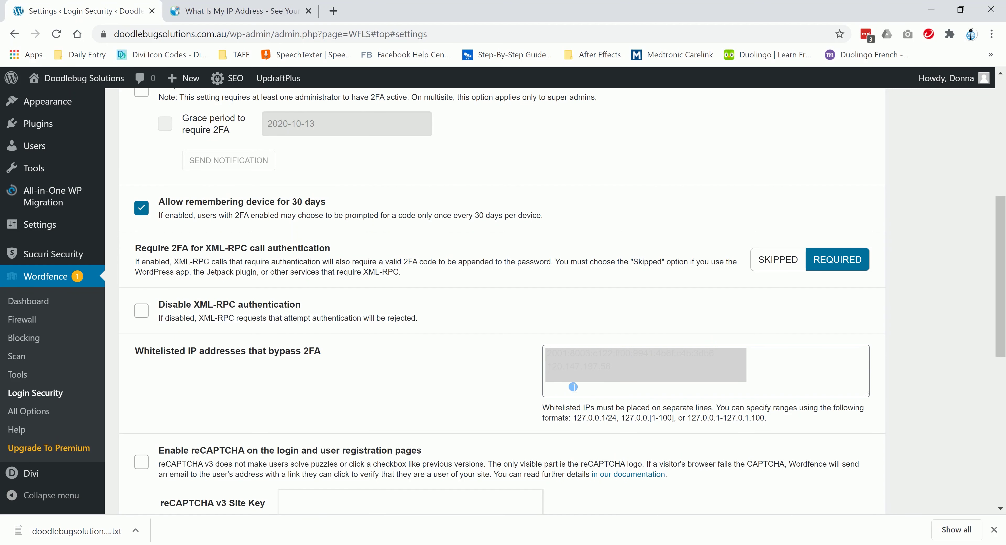
{"action": "scroll", "coordinate": [465, 351], "scroll_direction": "up", "scroll_amount": 6}
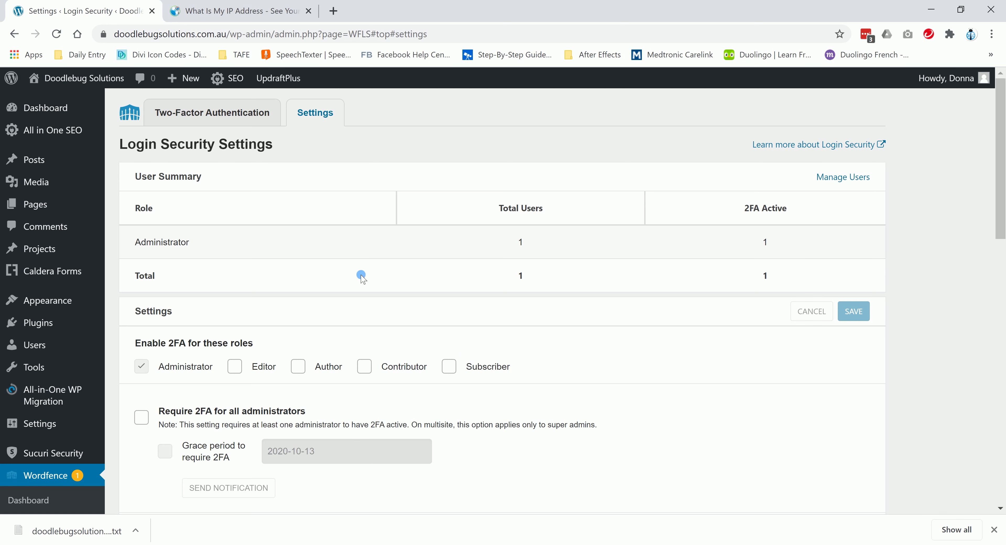
{"action": "left_click", "coordinate": [213, 114]}
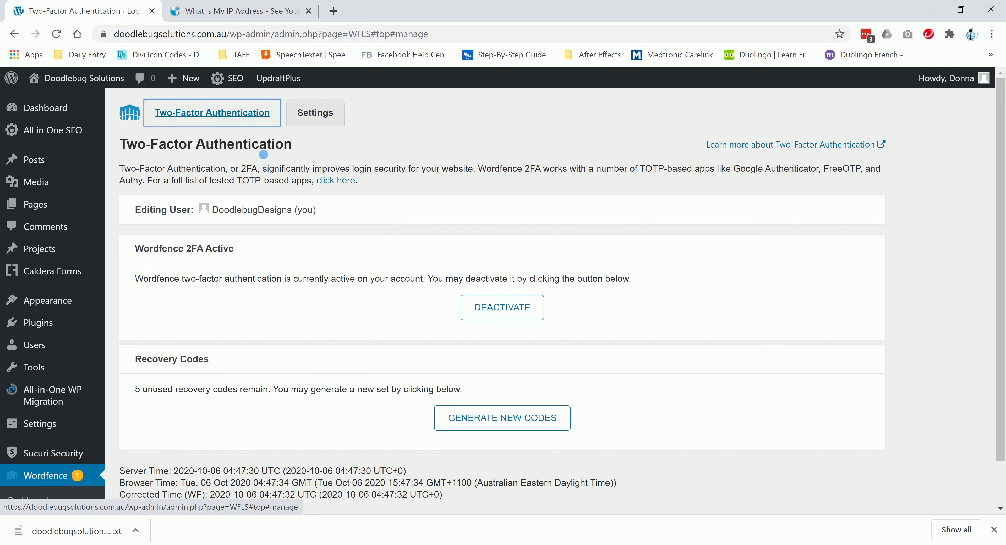